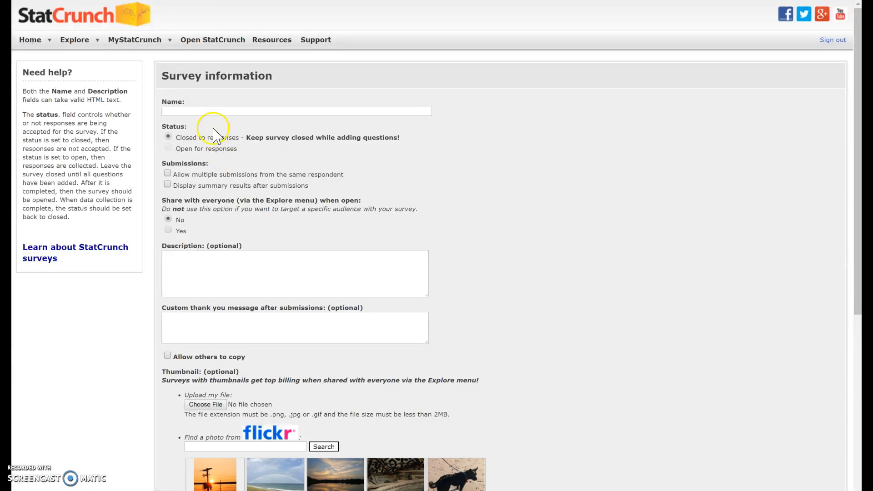
Name the new survey "Does left handedness affect your GPA?".
left_click(215, 112)
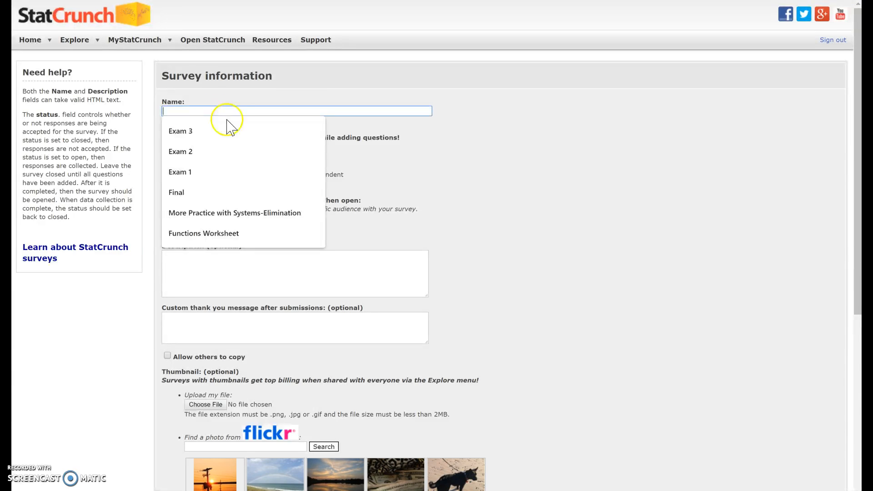
left_click(390, 139)
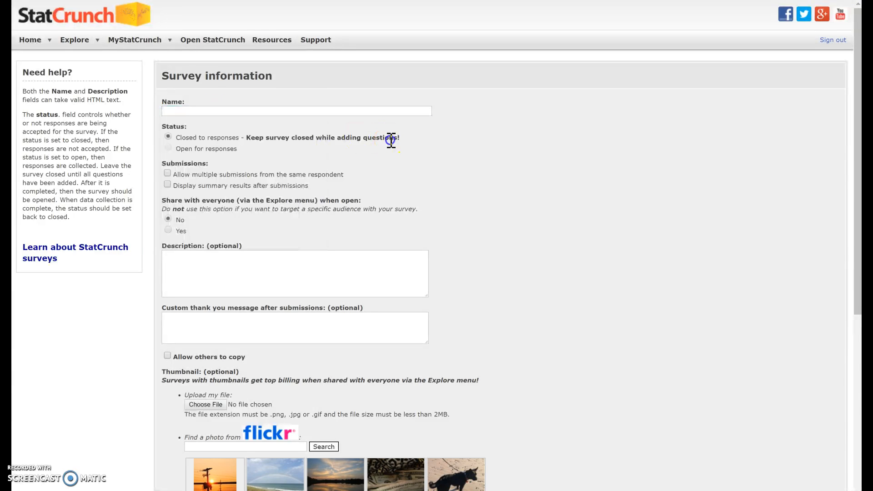
left_click(340, 112)
type("Does ")
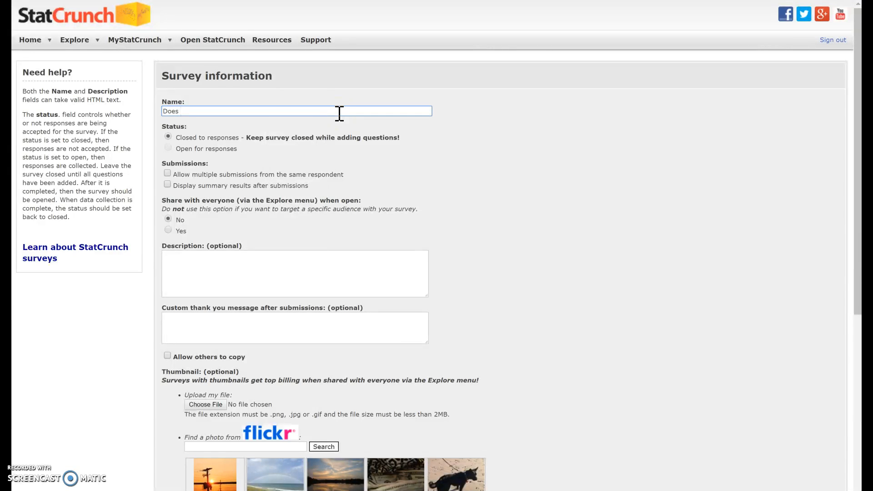
type("right ha")
type("dness affect your GPA?")
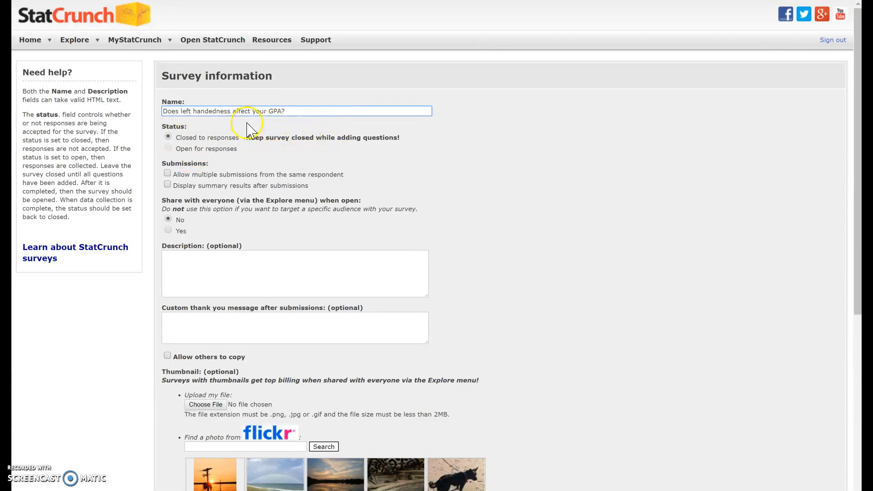
left_click(508, 208)
Submit the survey information with all other settings left at their defaults to create the survey.
scroll(512, 214, "down", 1)
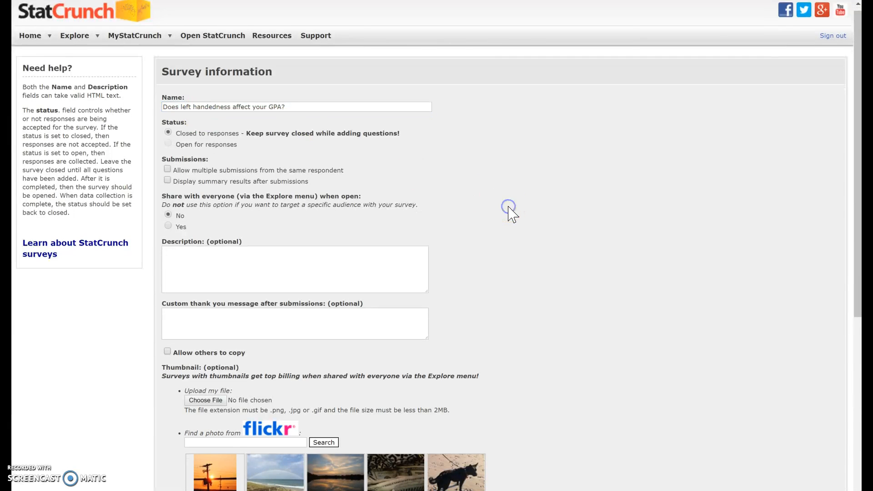
scroll(507, 214, "down", 4)
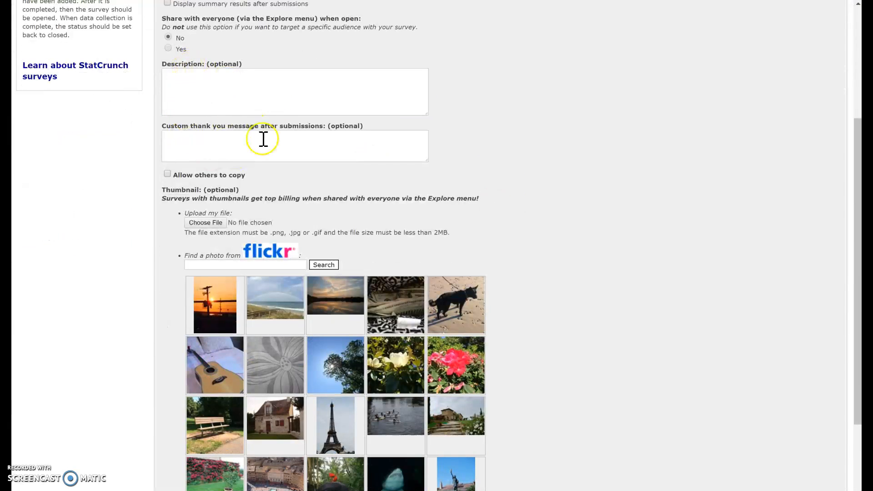
scroll(576, 204, "down", 3)
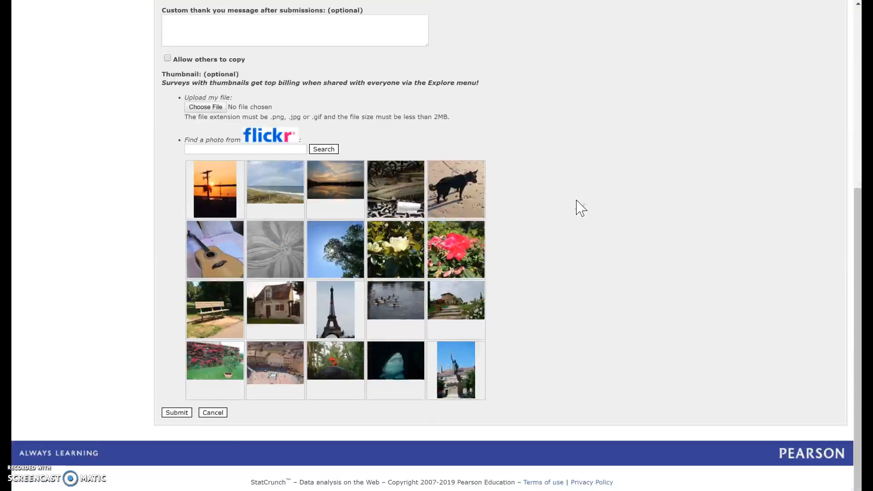
left_click(176, 414)
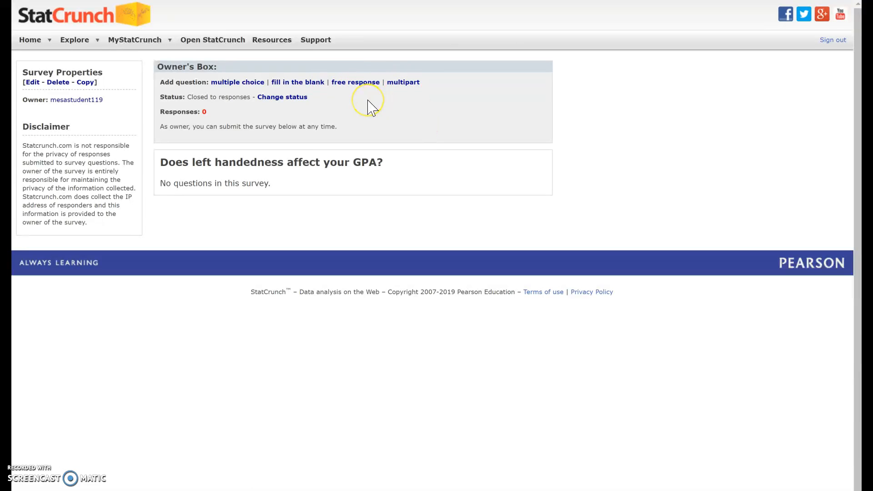
Start a required multiple-choice question "What is your gender?" with the options Male, Female and Other.
left_click(354, 84)
left_click(241, 87)
left_click(212, 95)
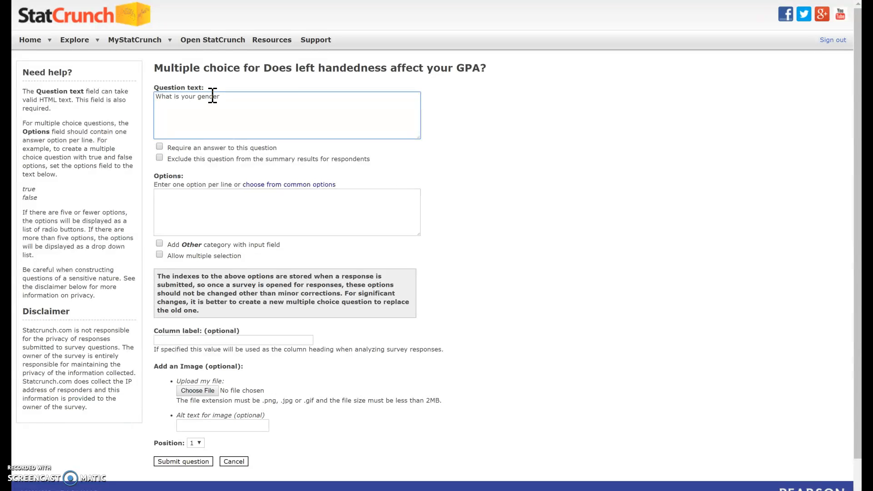
left_click(159, 147)
left_click(176, 194)
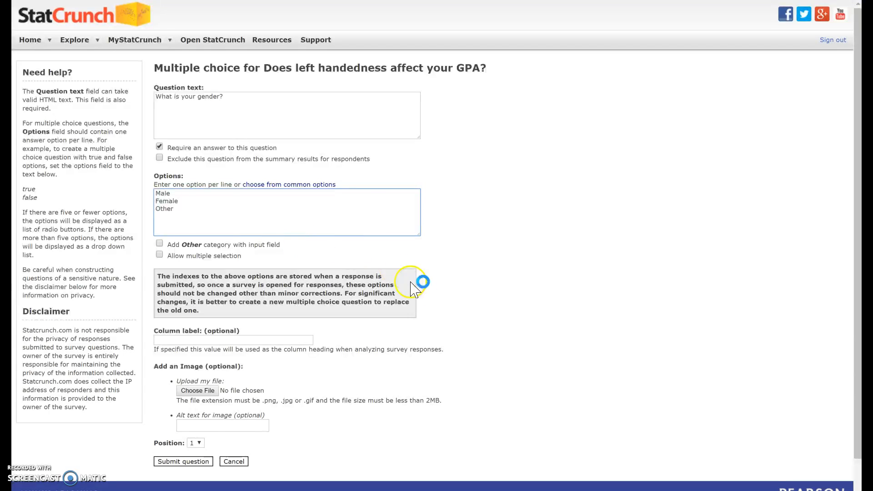
Set the gender question's column label to Gender and submit the question.
left_click(467, 312)
scroll(467, 312, "down", 2)
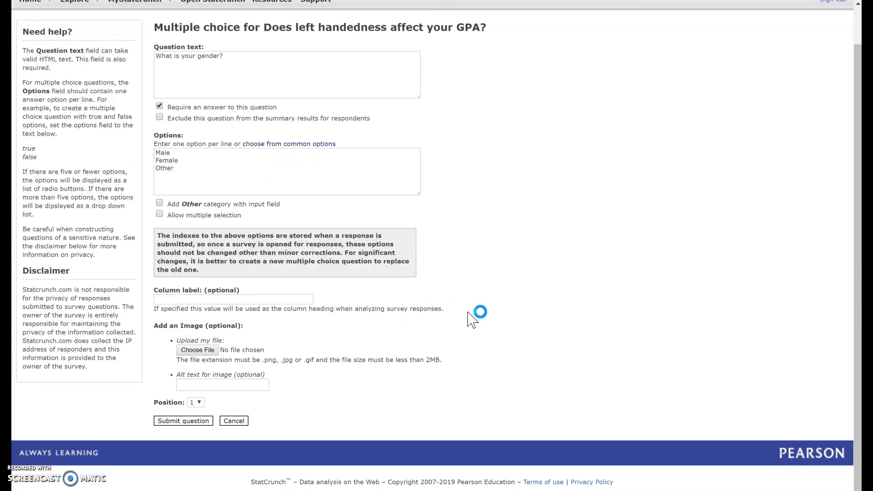
left_click(231, 300)
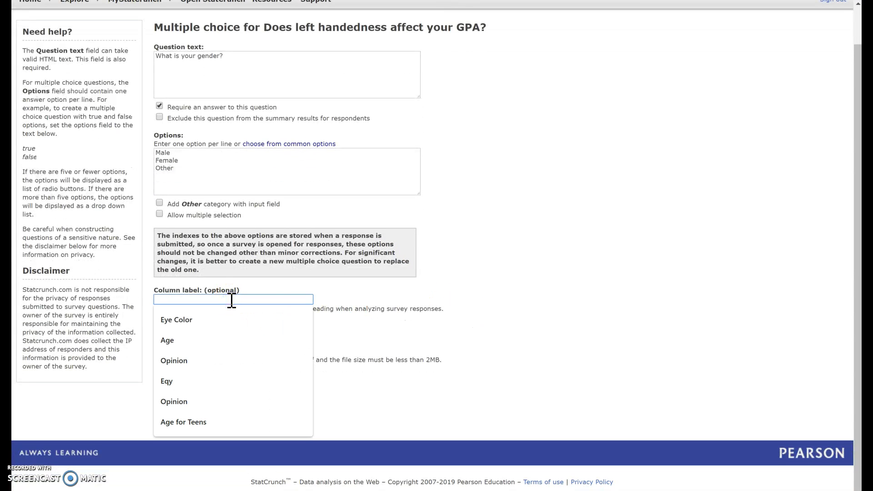
type("Gender")
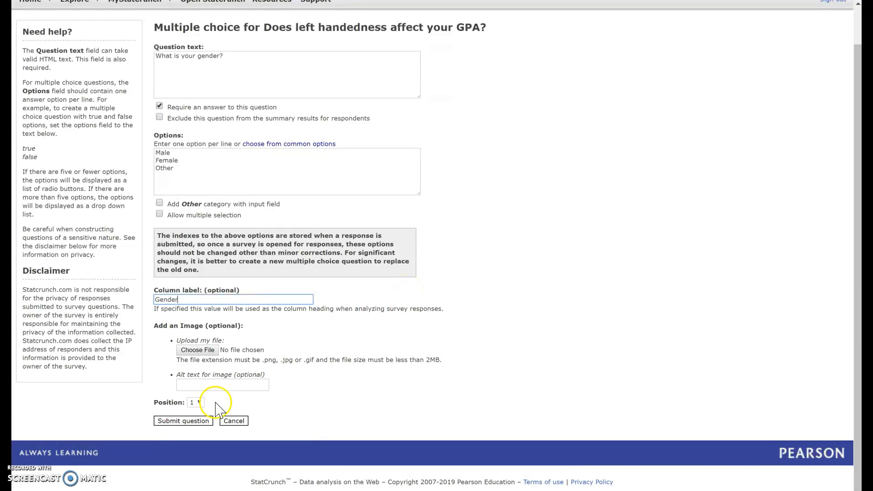
left_click(185, 419)
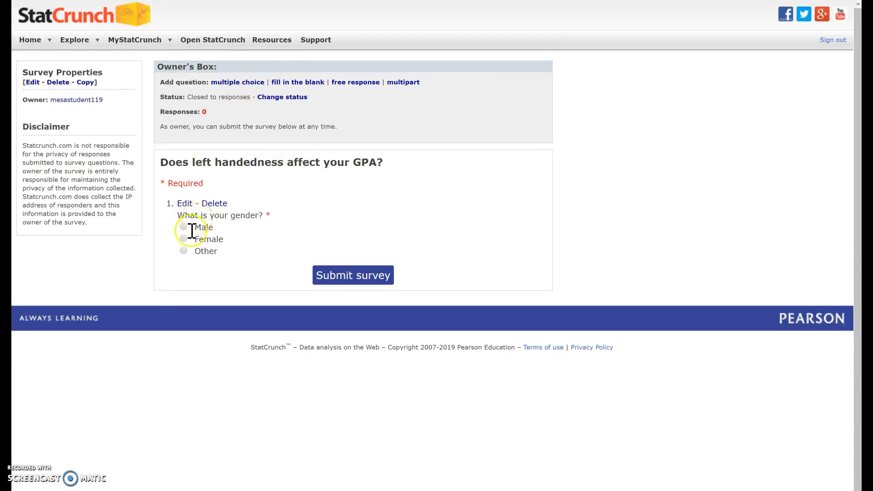
Start a fill-in-the-blank question "What is your age?" that requires an answer.
left_click(307, 82)
left_click(282, 100)
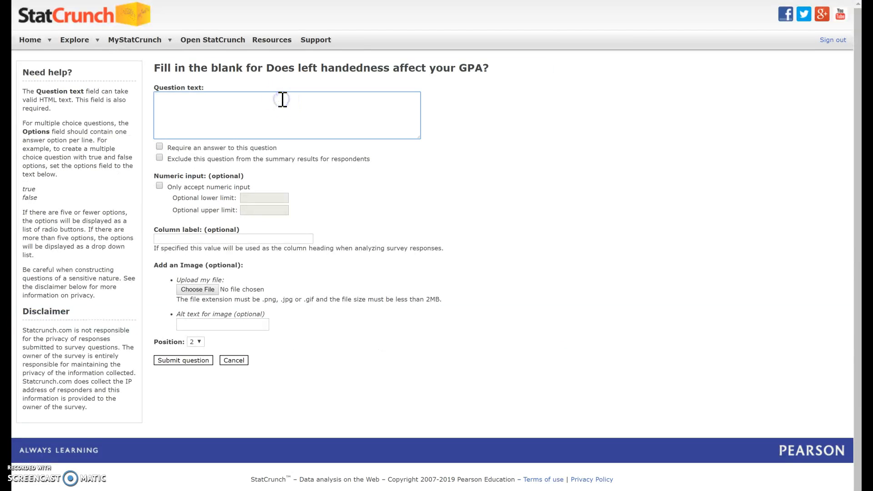
type("What is your age?")
left_click(159, 146)
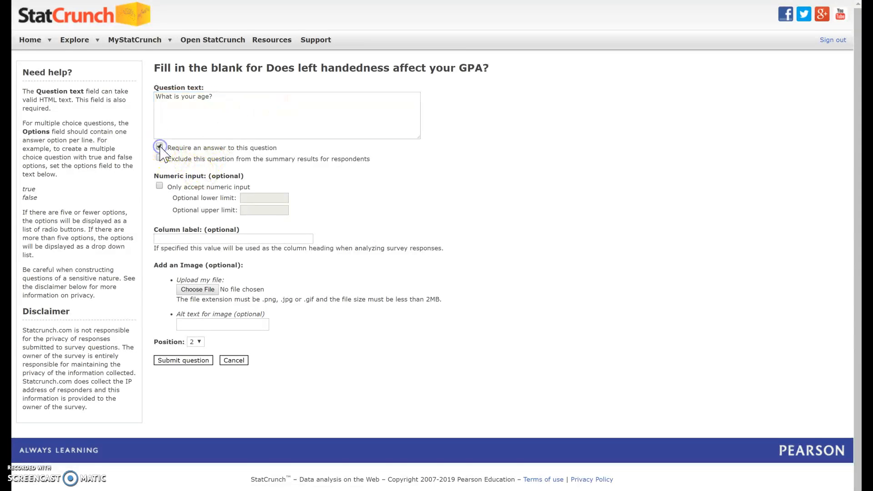
Restrict the age question to numeric input with a lower limit of 0 and an upper limit of 100.
left_click(159, 186)
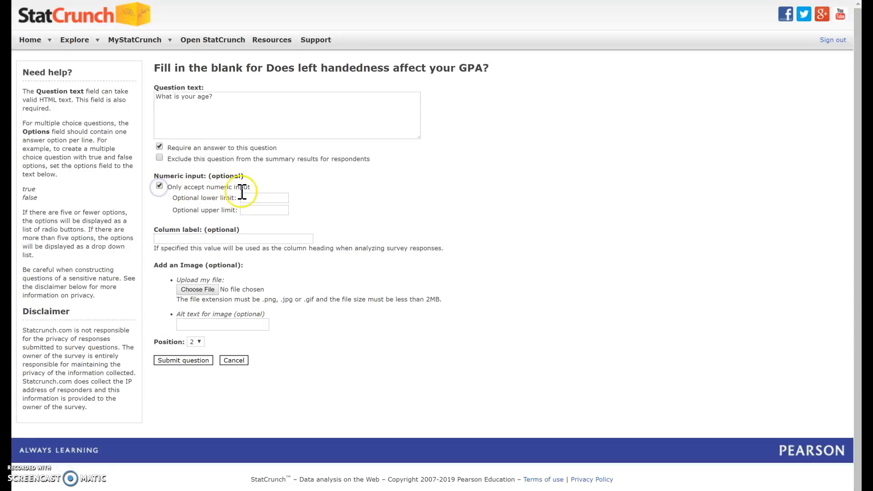
left_click(263, 197)
type("0")
key("Tab")
type("100")
left_click(344, 204)
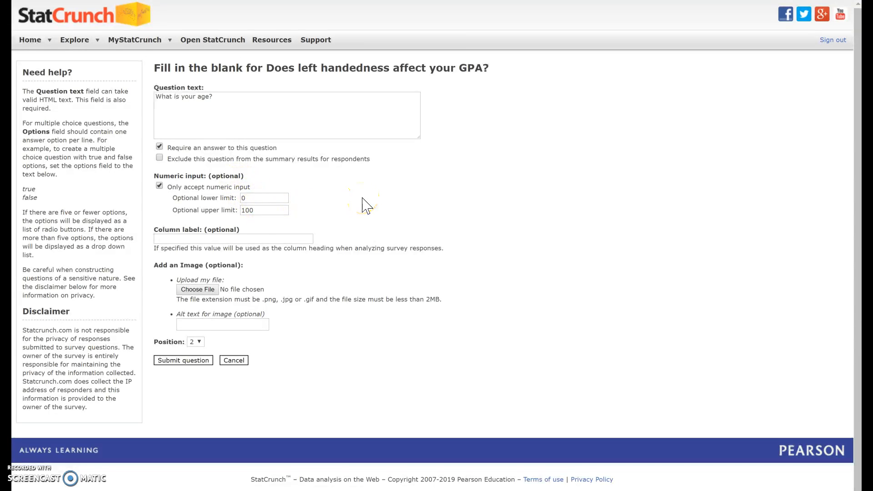
left_click(268, 210)
Set the age question's column label to Age and submit the question.
left_click(262, 240)
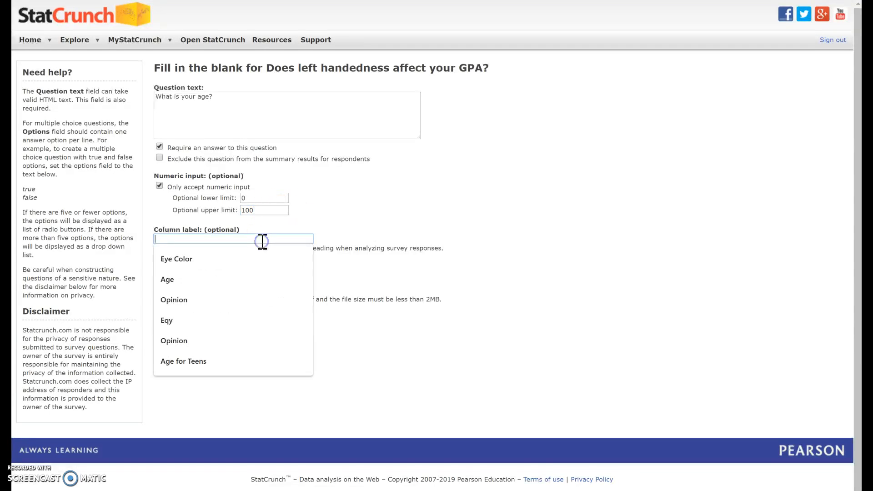
type("Age")
left_click(388, 234)
left_click(184, 361)
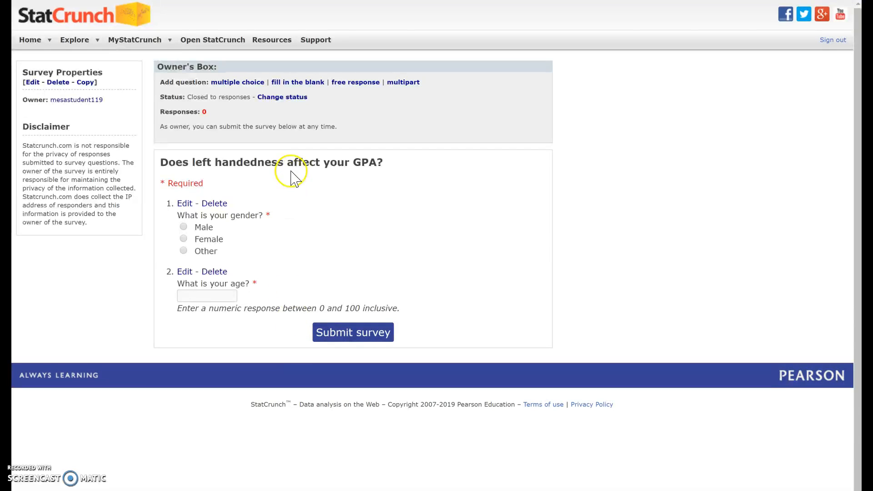
Change the survey's status to open for responses and submit the updated survey information.
left_click(276, 101)
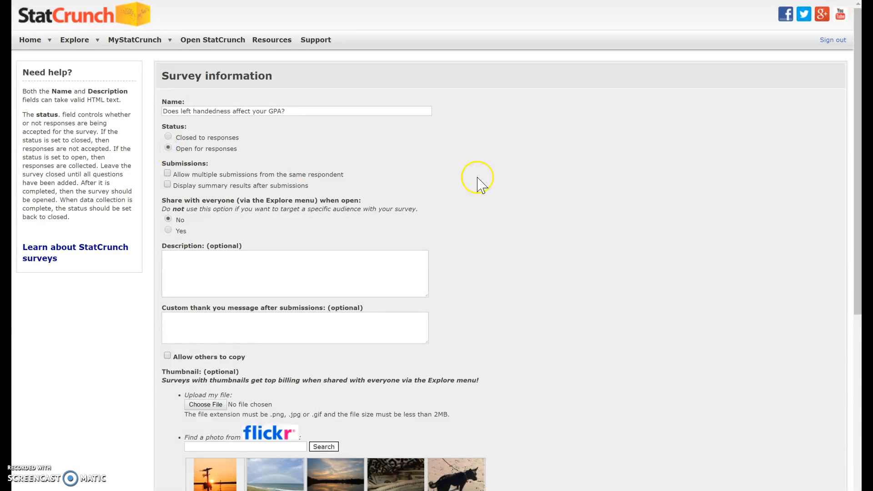
scroll(477, 178, "down", 3)
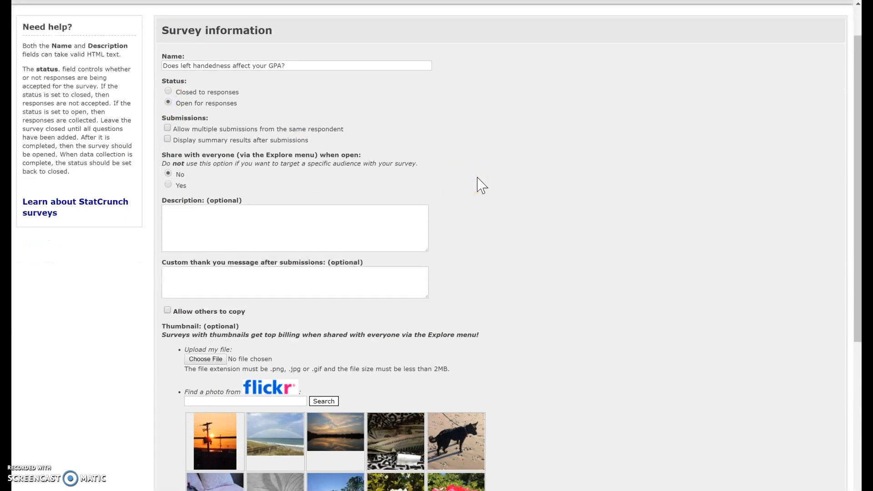
scroll(482, 186, "down", 5)
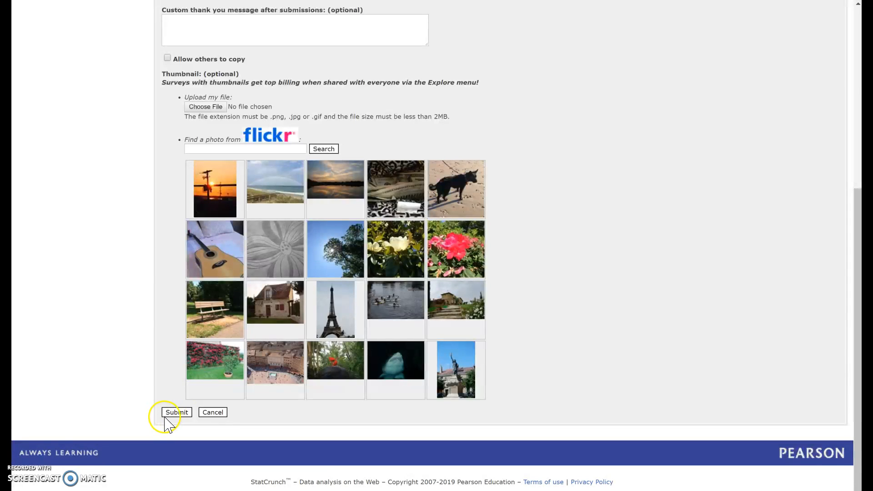
left_click(180, 412)
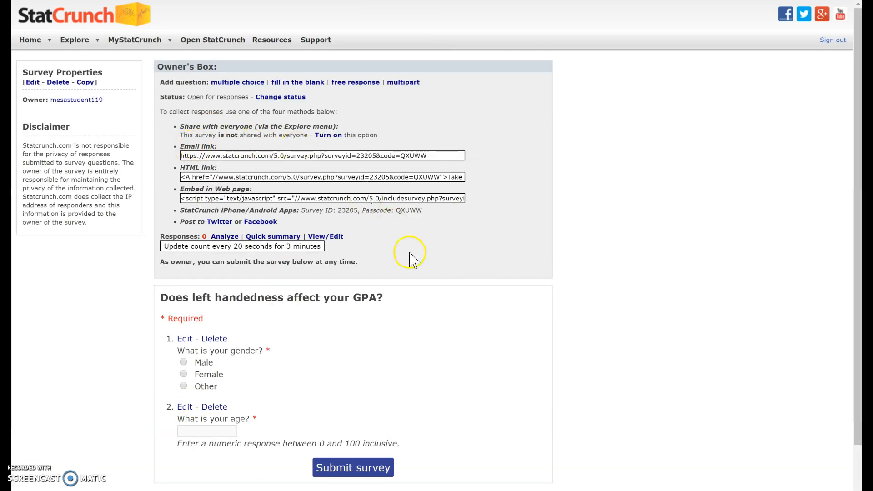
left_click(464, 289)
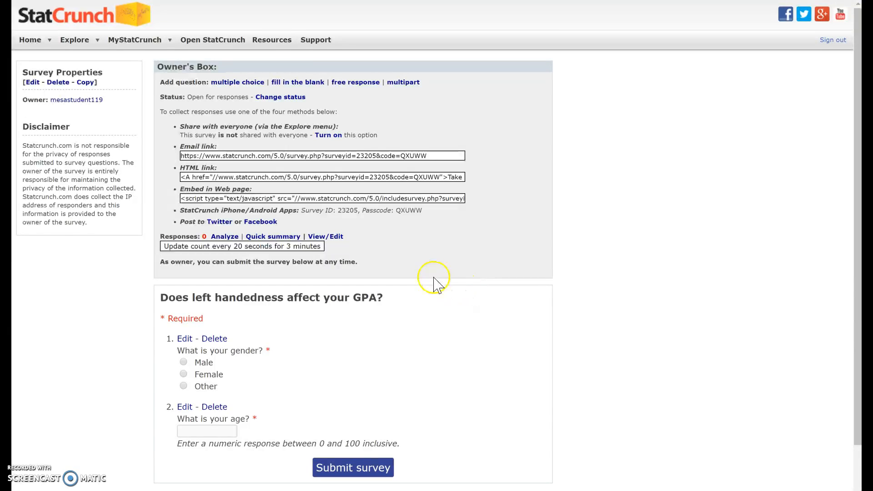
Copy the survey's email link and open it in a new browser tab.
triple_click(231, 159)
key("ctrl+c")
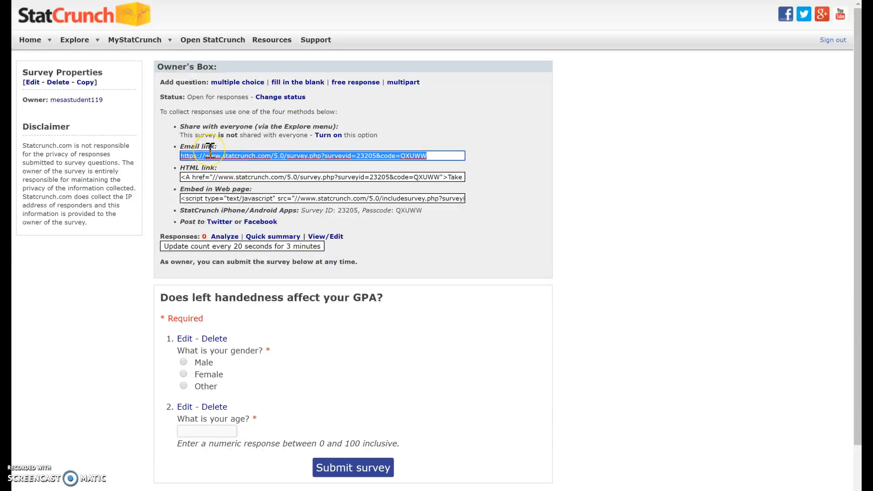
left_click(272, 140)
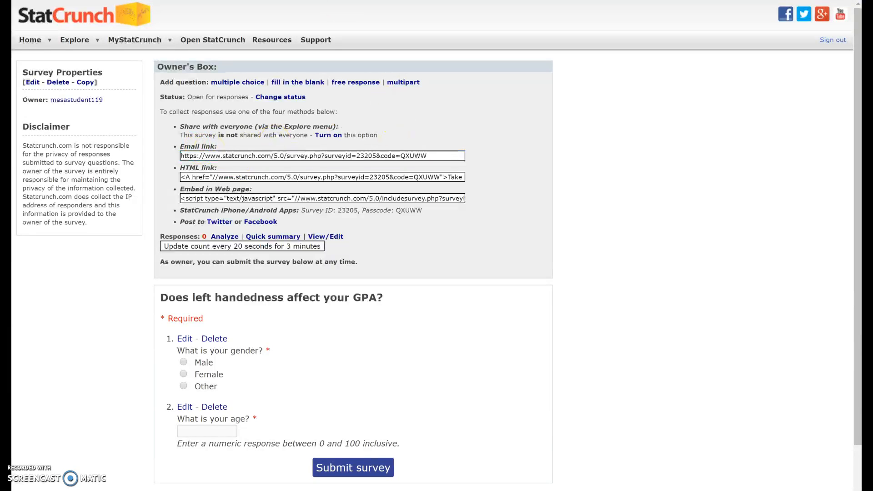
key("ctrl+t")
key("ctrl+v")
key("Return")
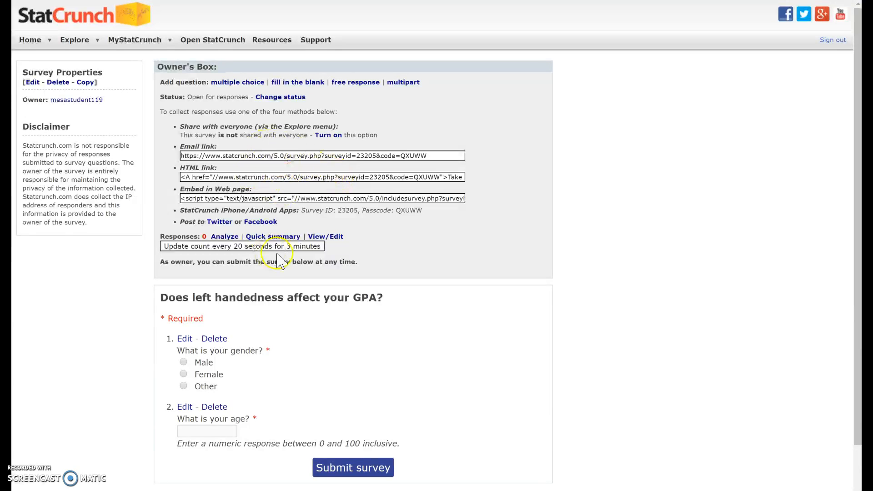
Open the survey's responses for analysis and examine the Gender and Age column headings.
left_click(223, 237)
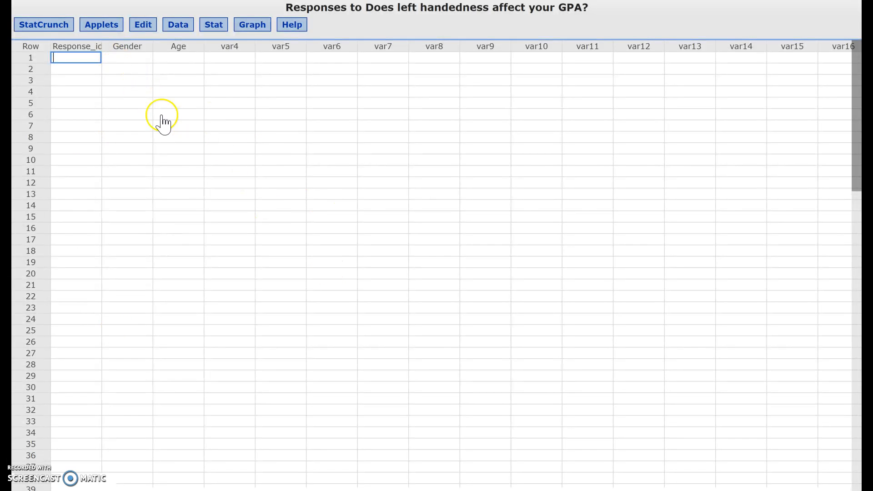
left_click(136, 47)
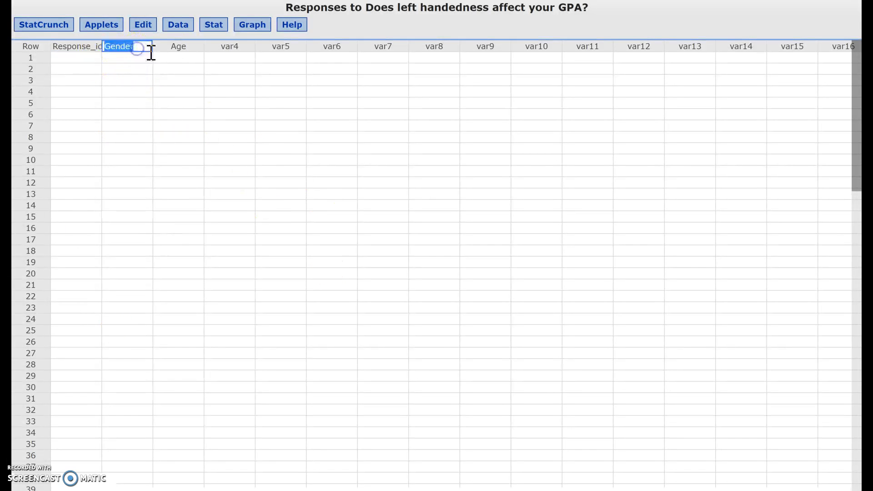
left_click(180, 45)
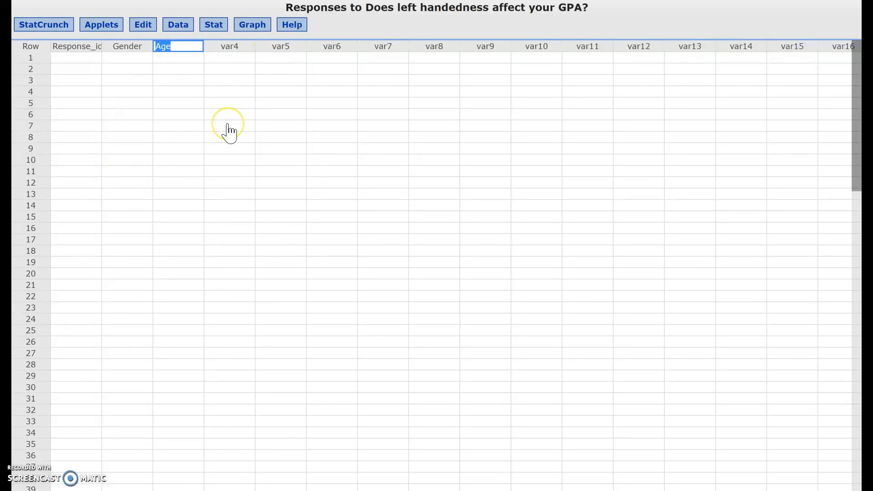